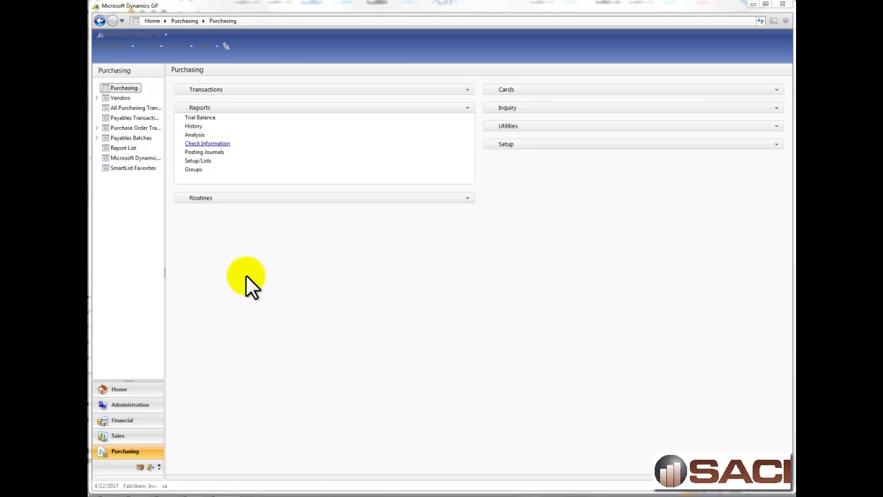
# Open SmartList, run the Today's Payments list under Purchasing's Payables Transactions, and widen the window to review its columns
pyautogui.click(226, 46)
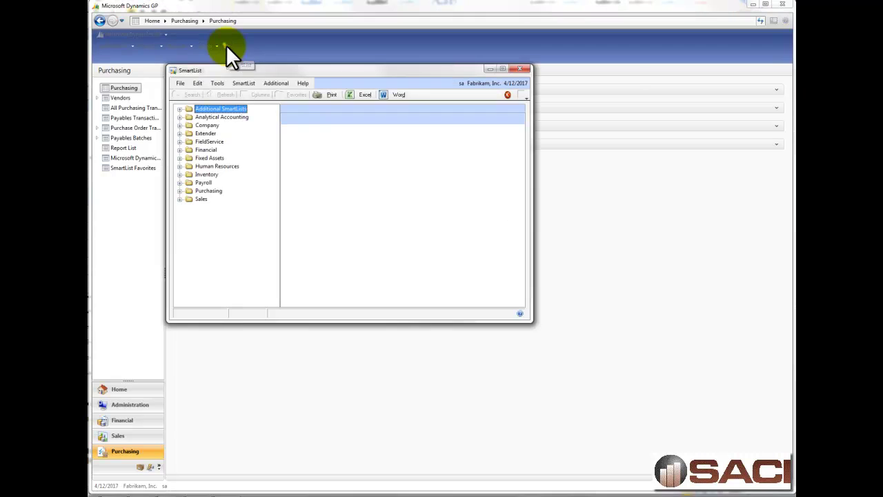
pyautogui.click(179, 191)
pyautogui.click(190, 198)
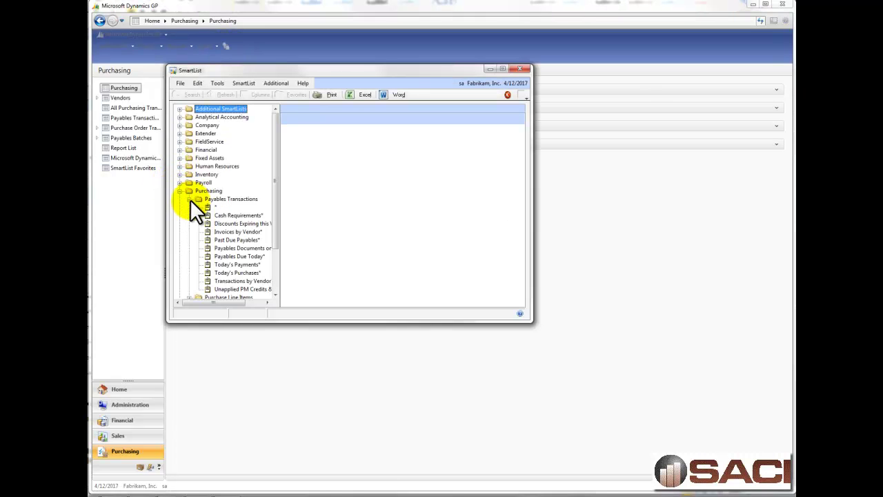
pyautogui.click(233, 265)
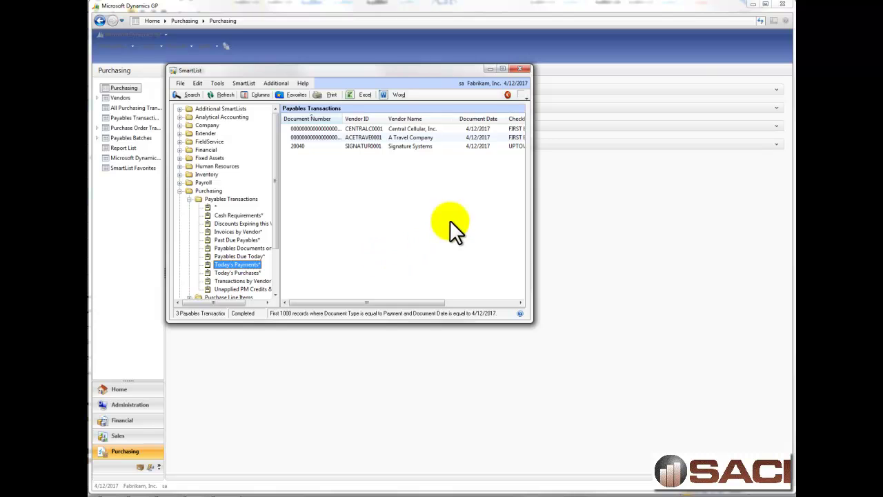
pyautogui.moveTo(531, 214); pyautogui.dragTo(688, 200)
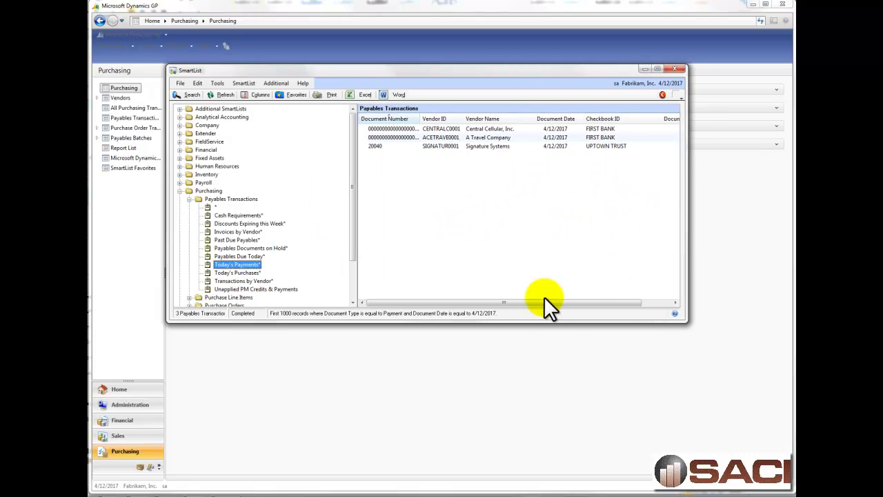
pyautogui.moveTo(542, 303); pyautogui.dragTo(628, 301)
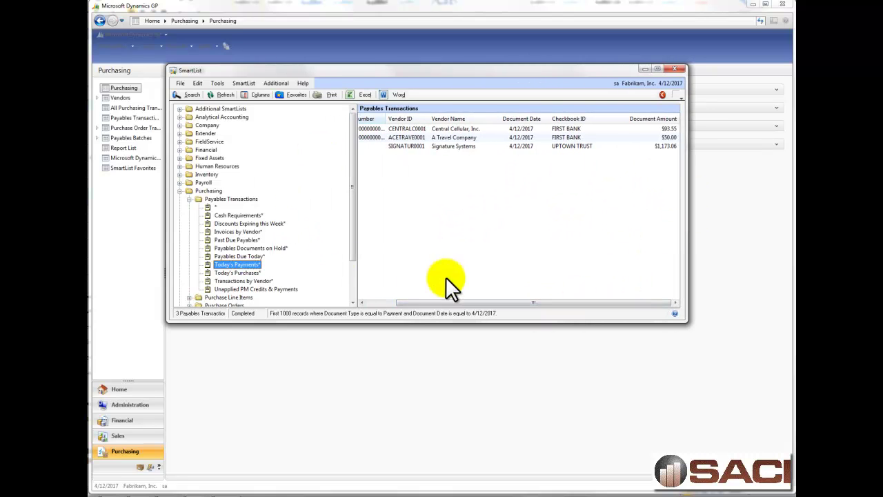
pyautogui.moveTo(447, 300); pyautogui.dragTo(406, 304)
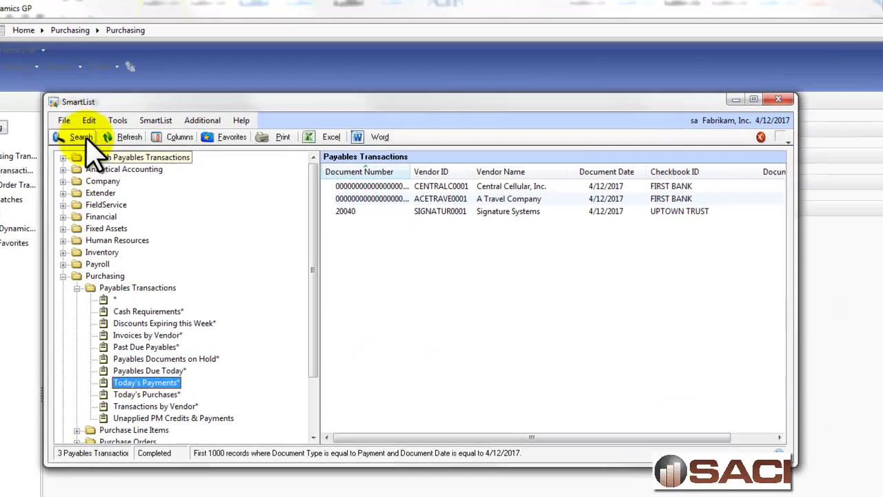
# Filter the payments to a Document Date between Beginning of Period and End of Period, and run the search
pyautogui.click(191, 94)
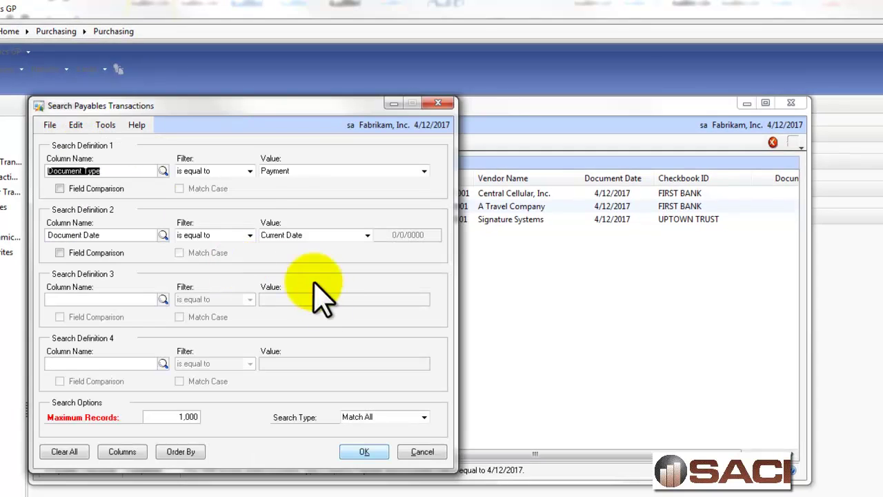
pyautogui.click(231, 234)
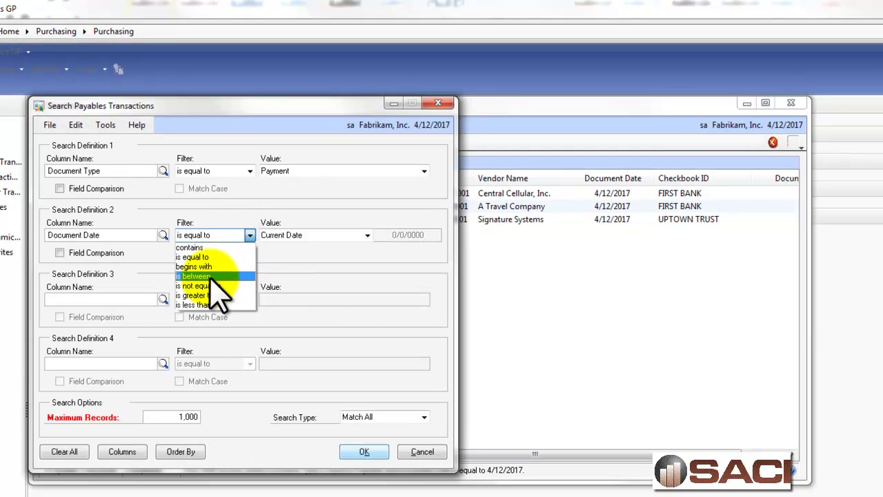
pyautogui.click(220, 278)
pyautogui.click(349, 237)
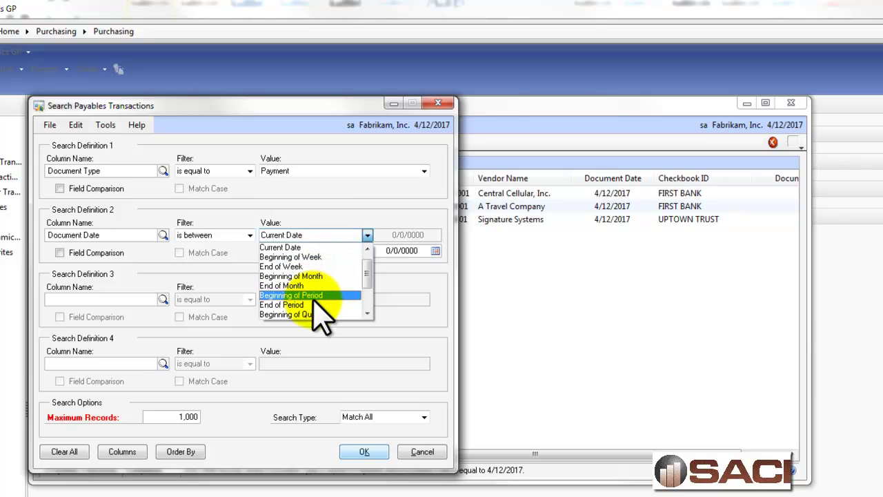
pyautogui.click(310, 296)
pyautogui.click(345, 251)
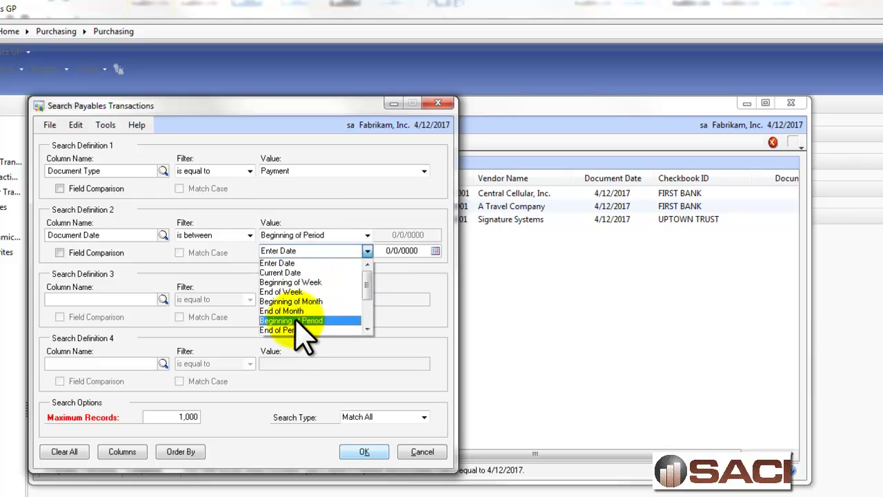
pyautogui.click(289, 331)
pyautogui.click(361, 450)
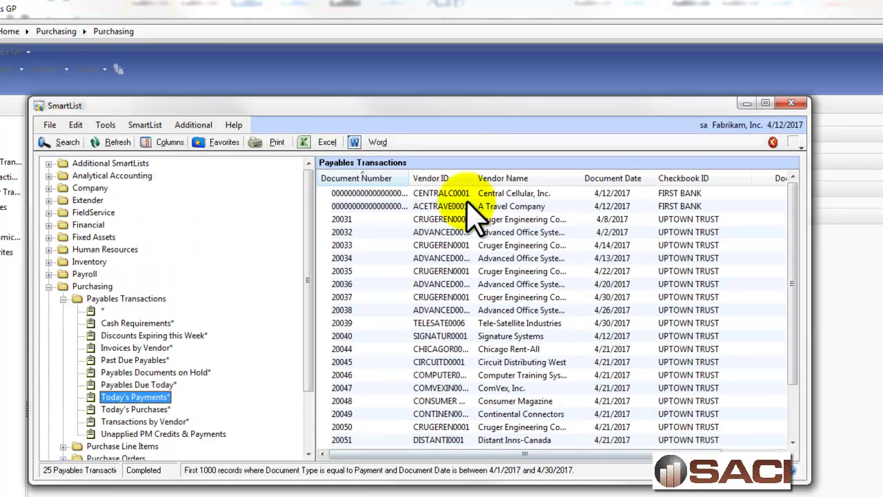
# Sort the payments by Vendor ID and review the columns through Document Amount
pyautogui.click(754, 453)
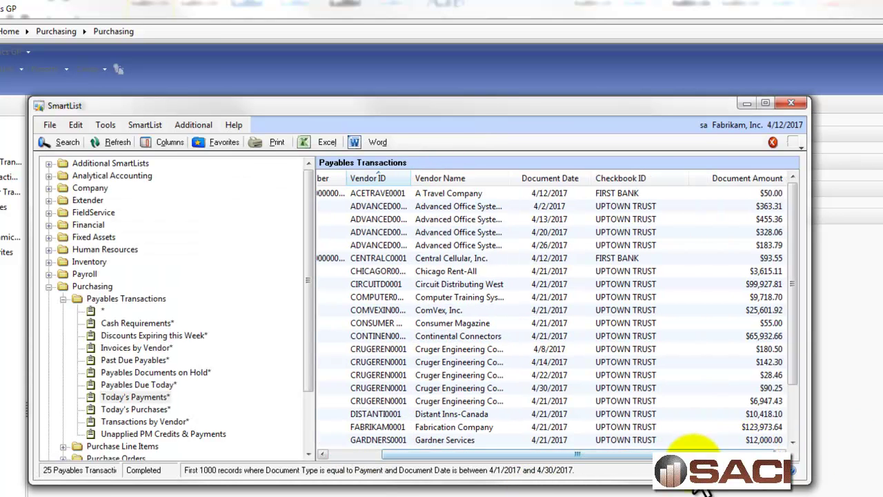
pyautogui.moveTo(697, 453); pyautogui.dragTo(756, 450)
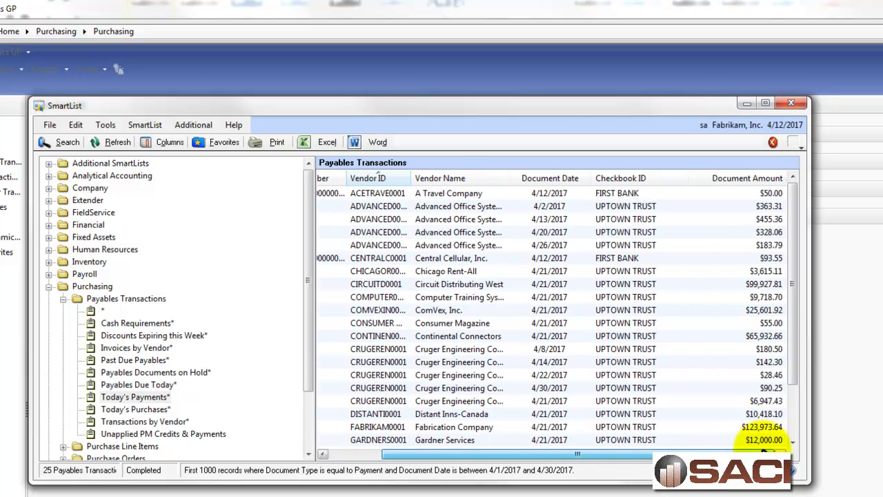
pyautogui.moveTo(763, 450); pyautogui.dragTo(591, 457)
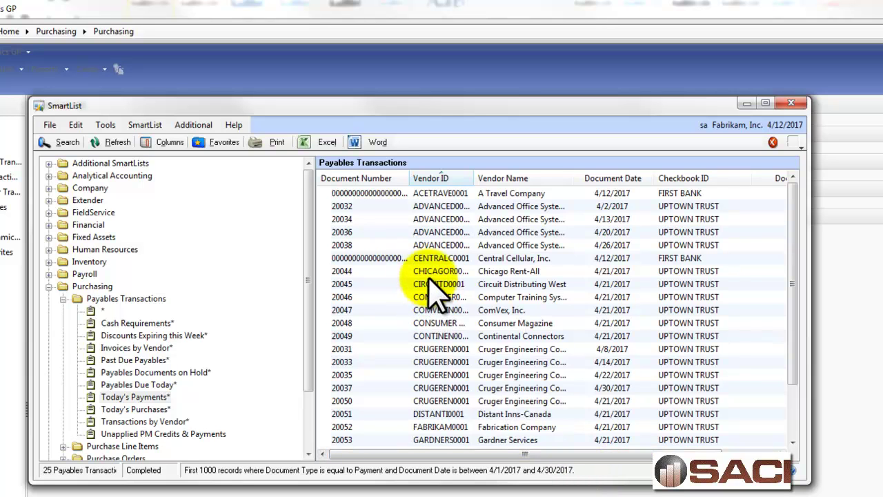
pyautogui.click(455, 220)
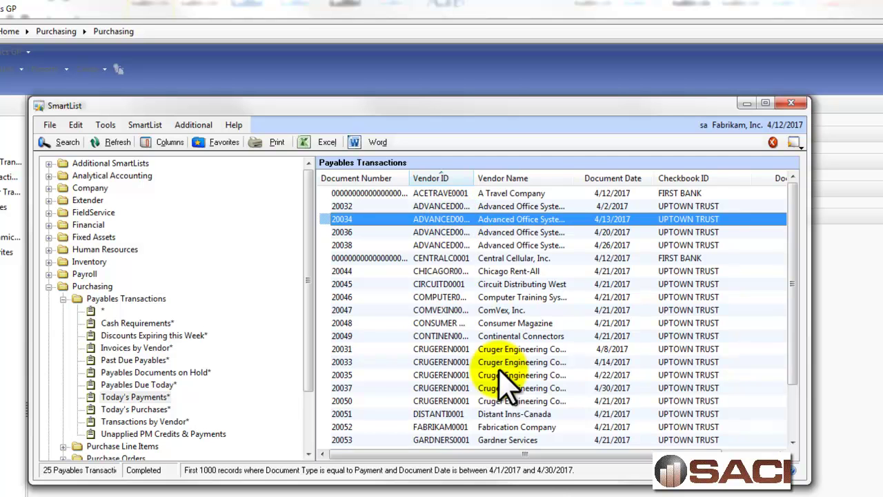
pyautogui.moveTo(524, 455)
pyautogui.mouseDown()
pyautogui.moveTo(649, 441)
pyautogui.moveTo(519, 449)
pyautogui.mouseUp()
# Add the Accounts Payable Account Number column to the payments list's column display
pyautogui.click(166, 142)
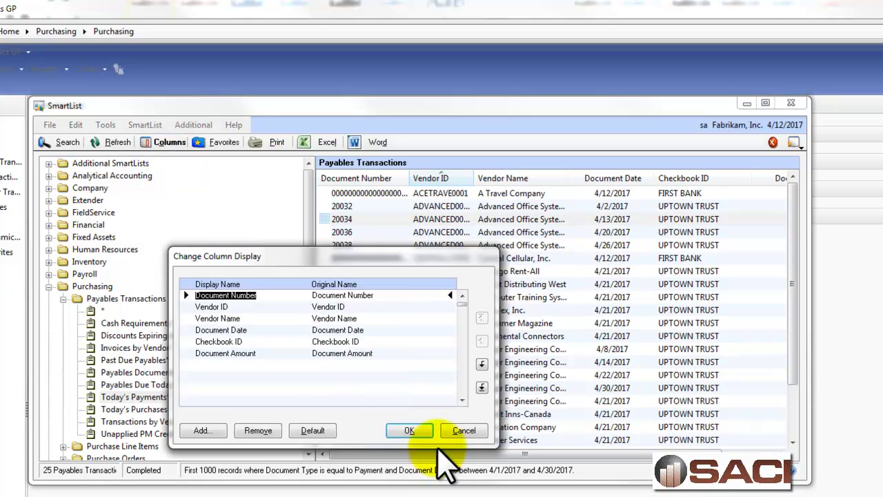
pyautogui.click(202, 430)
pyautogui.click(283, 376)
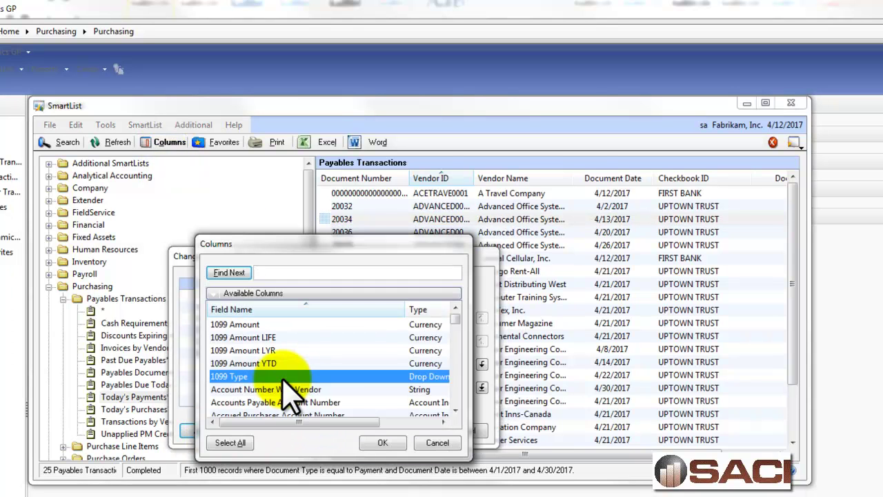
pyautogui.scroll(-1, 286, 379)
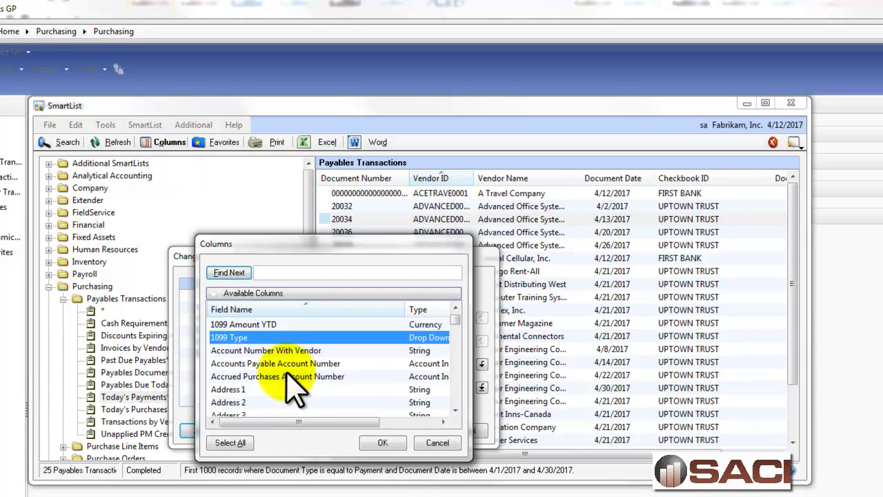
pyautogui.click(272, 365)
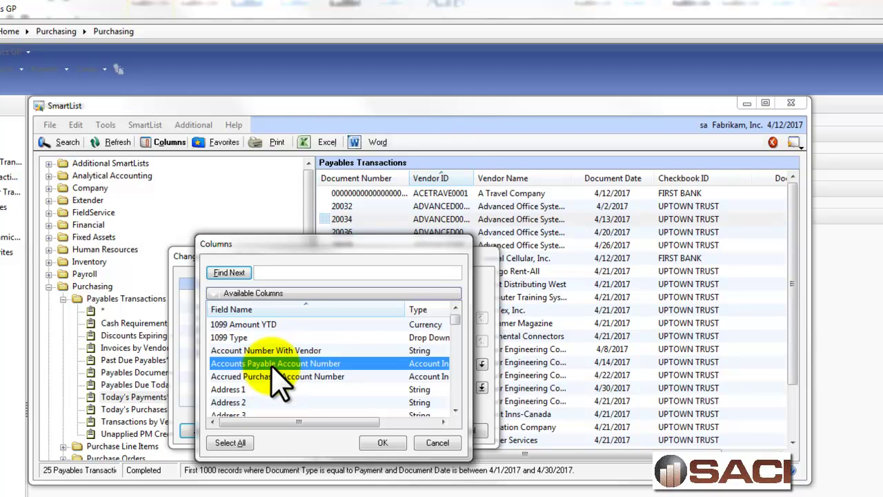
pyautogui.doubleClick(272, 366)
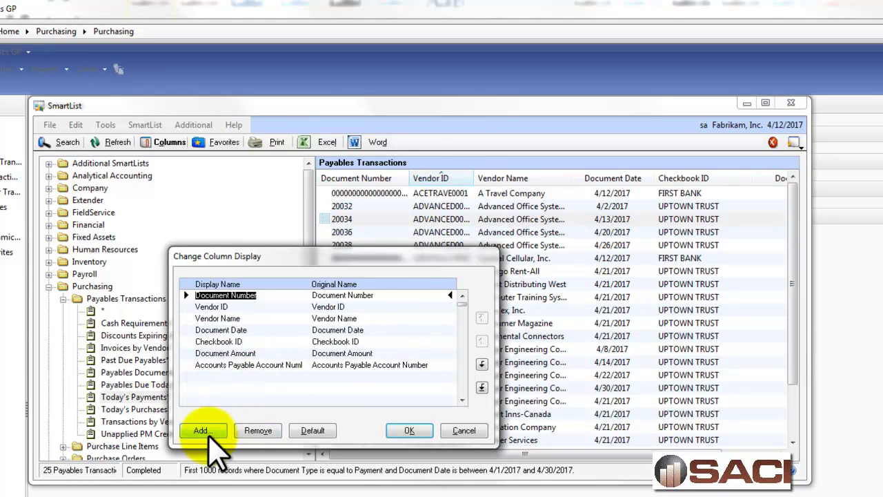
# Add the Purchases Account Number column as well and apply the new column display to the list
pyautogui.click(208, 433)
pyautogui.click(261, 389)
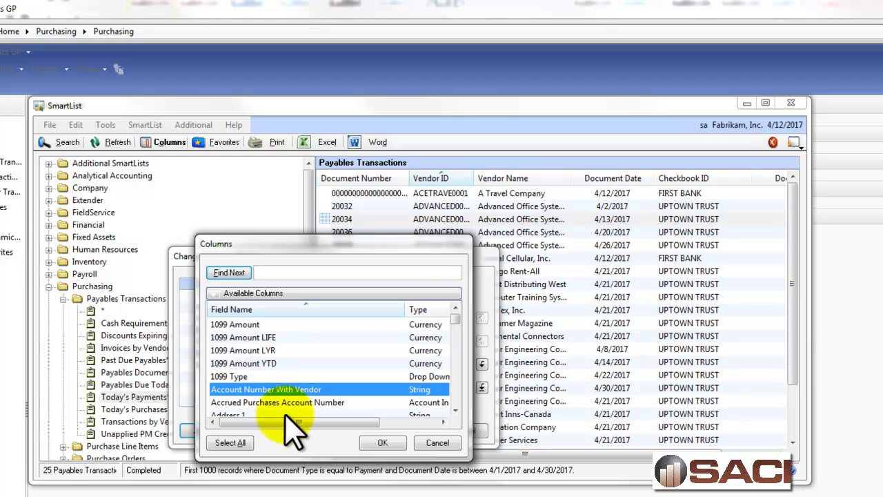
pyautogui.scroll(-2, 288, 420)
pyautogui.scroll(-20, 290, 418)
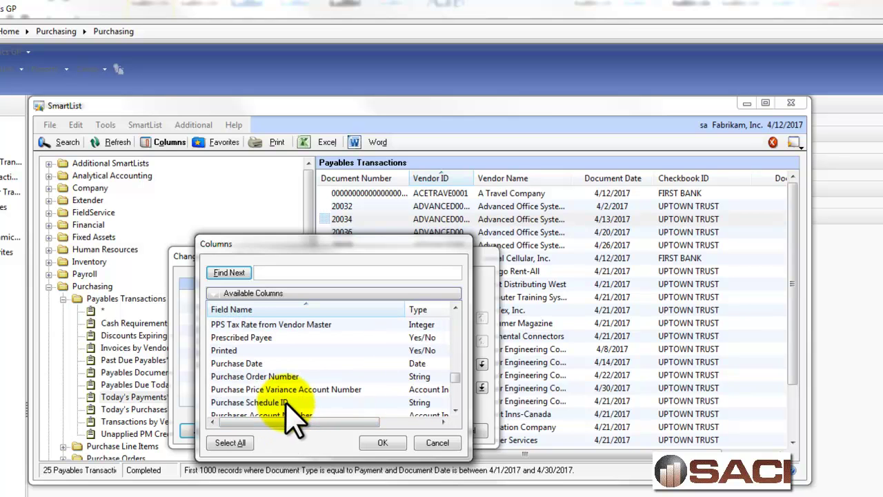
pyautogui.scroll(-1, 290, 407)
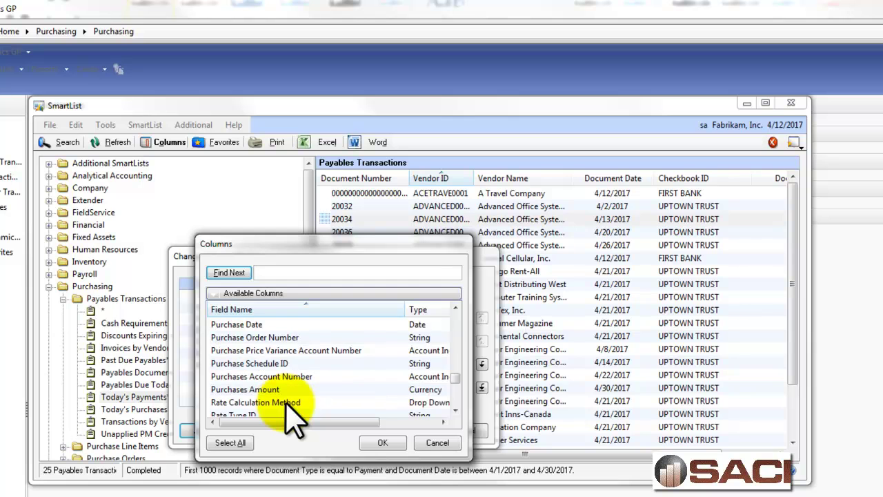
pyautogui.click(289, 376)
pyautogui.click(383, 442)
pyautogui.click(403, 429)
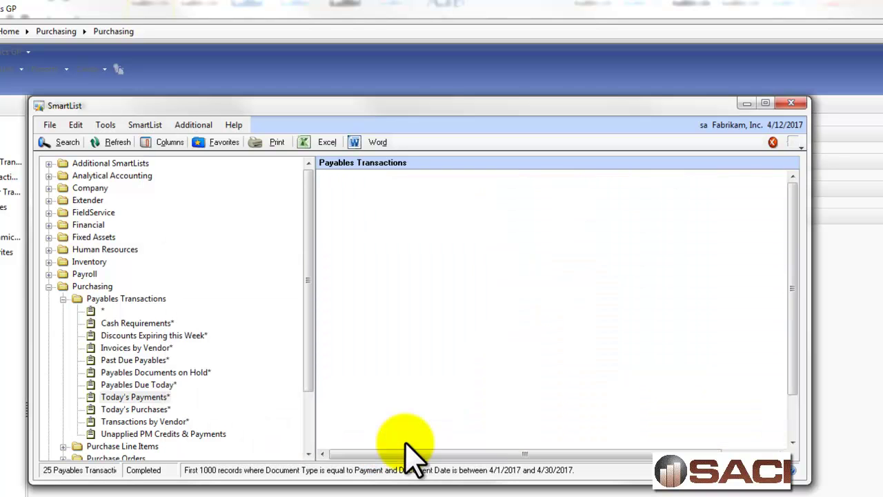
# Drill down from the $455.36 payment dated 4/13/2017 to its vendor invoice and open the Purchasing Invoice Inquiry Zoom
pyautogui.moveTo(422, 455); pyautogui.dragTo(656, 451)
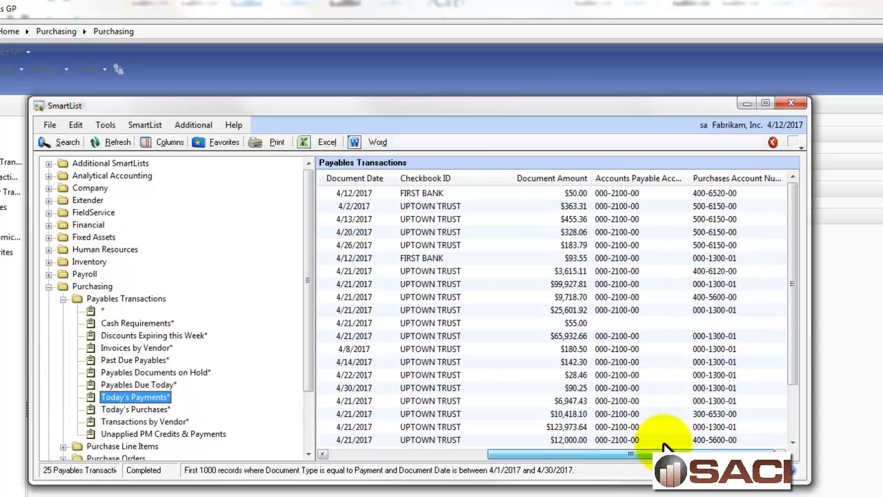
pyautogui.click(594, 217)
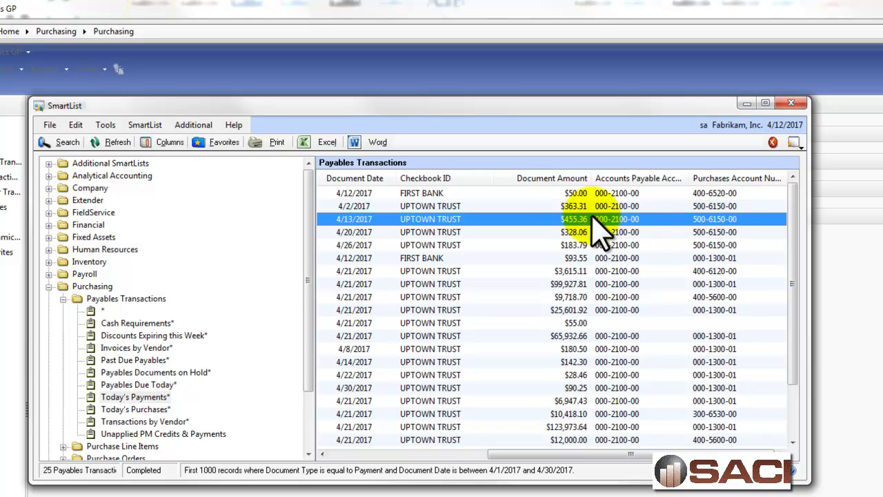
pyautogui.moveTo(2, 145); pyautogui.dragTo(445, 240)
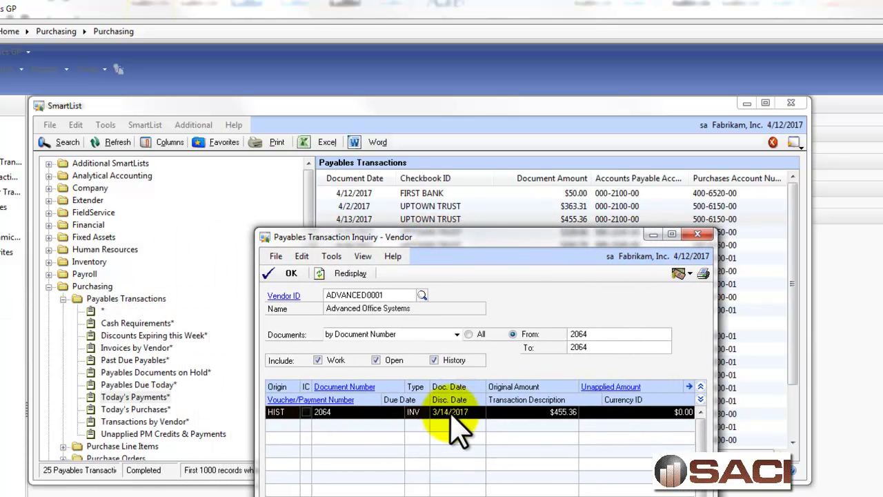
pyautogui.click(363, 389)
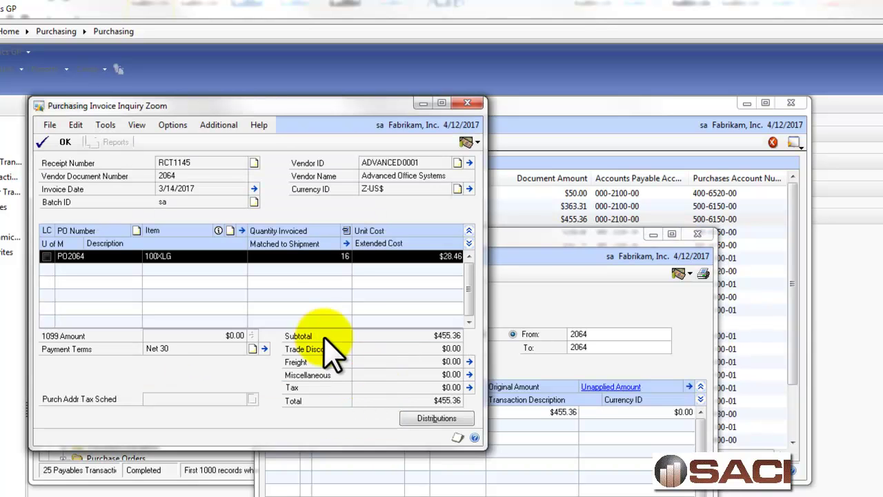
# Examine the invoice's account distributions with their account descriptions, comparing them with the list's account columns, and close the distribution window
pyautogui.click(419, 418)
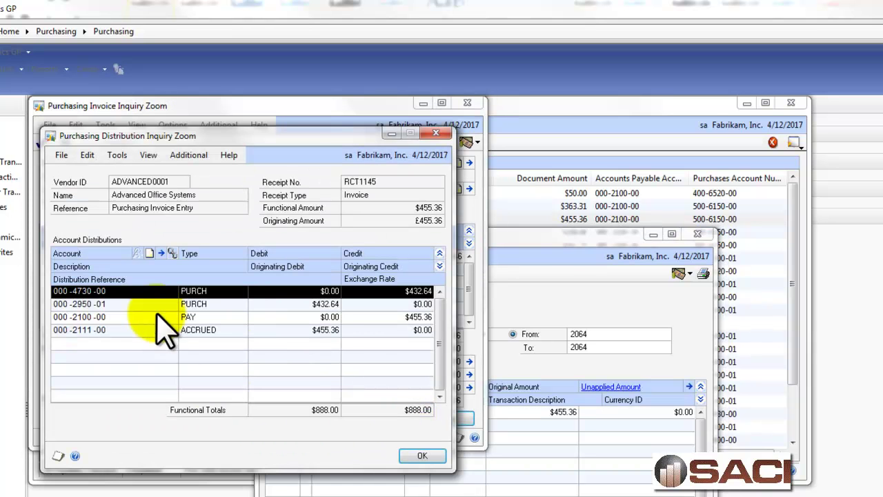
pyautogui.click(113, 330)
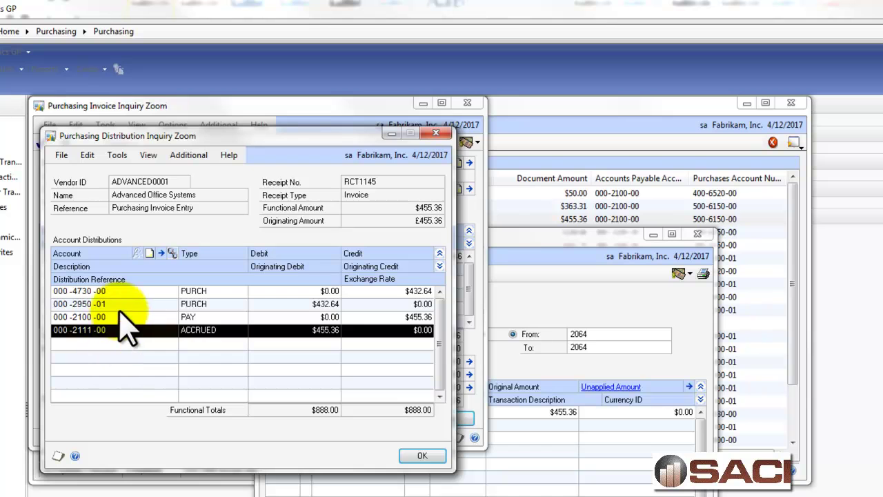
pyautogui.click(110, 304)
pyautogui.click(438, 266)
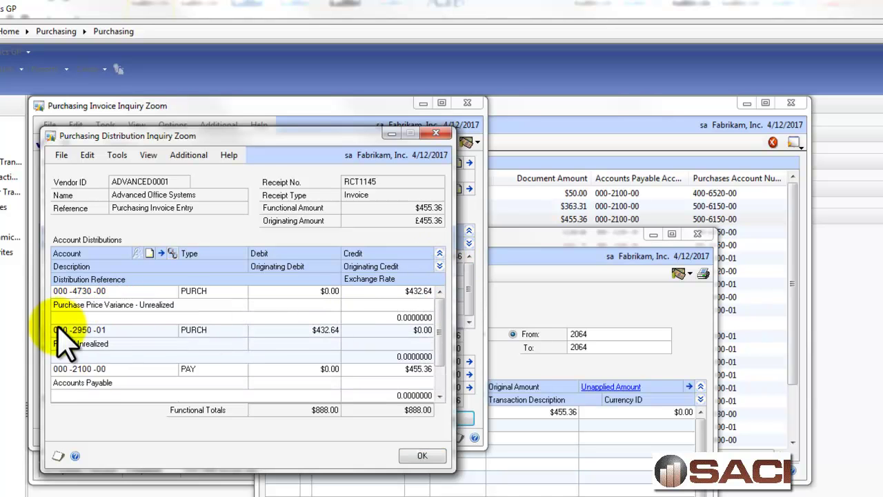
pyautogui.click(114, 316)
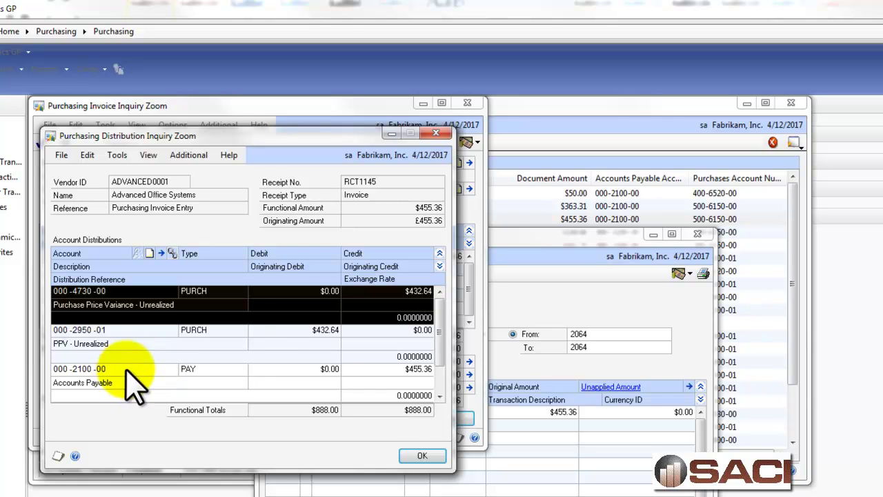
pyautogui.click(429, 396)
pyautogui.click(440, 396)
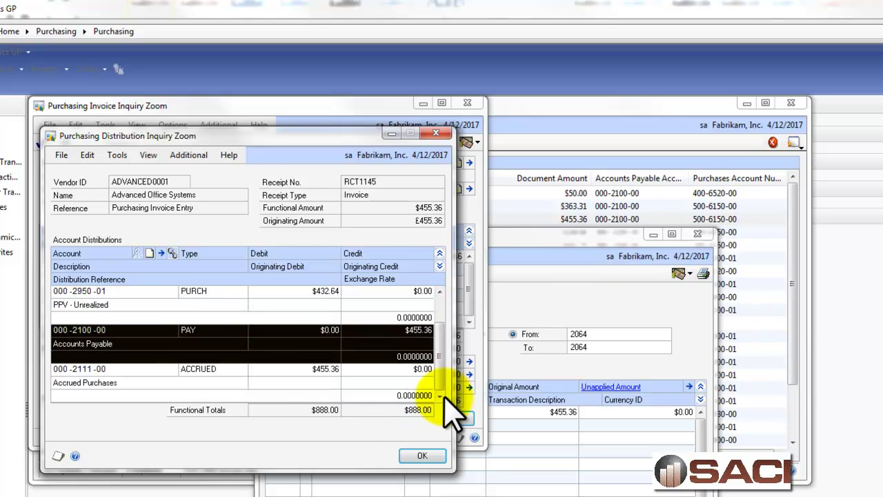
pyautogui.click(212, 390)
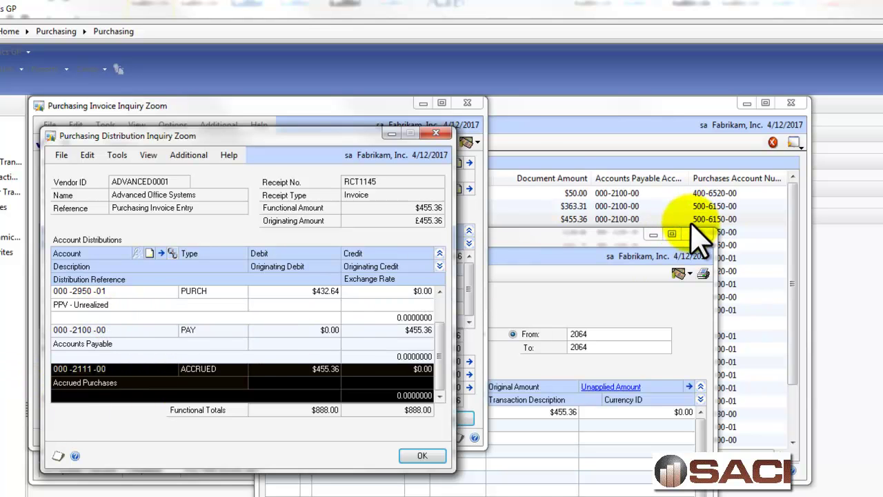
pyautogui.click(436, 133)
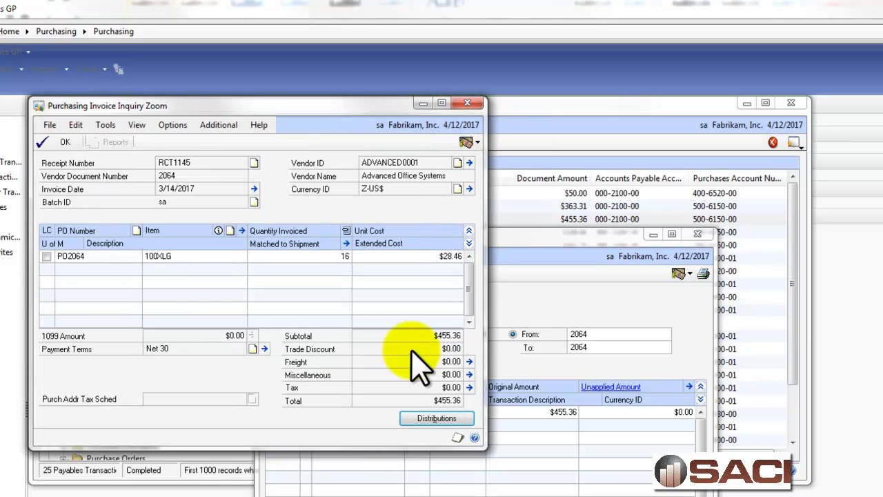
# Examine the default posting accounts on the vendor's card, opened from the Payables Transaction Inquiry, and close all windows including the SmartList
pyautogui.click(467, 104)
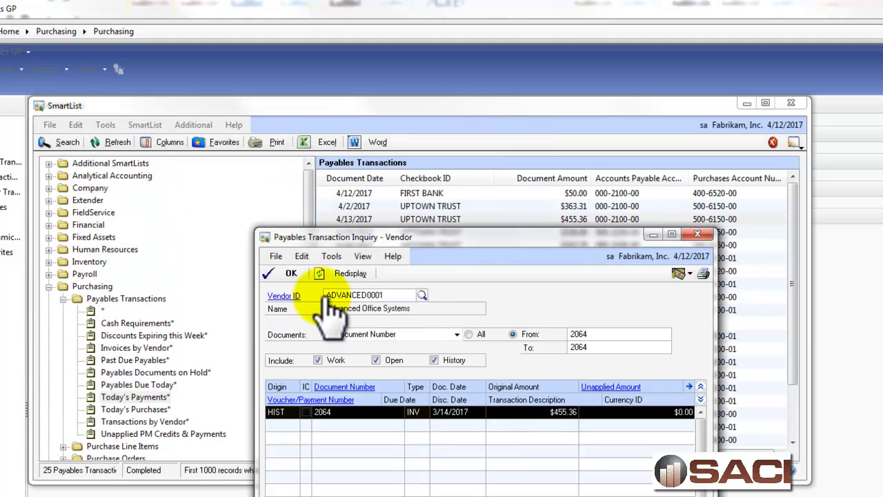
pyautogui.click(286, 295)
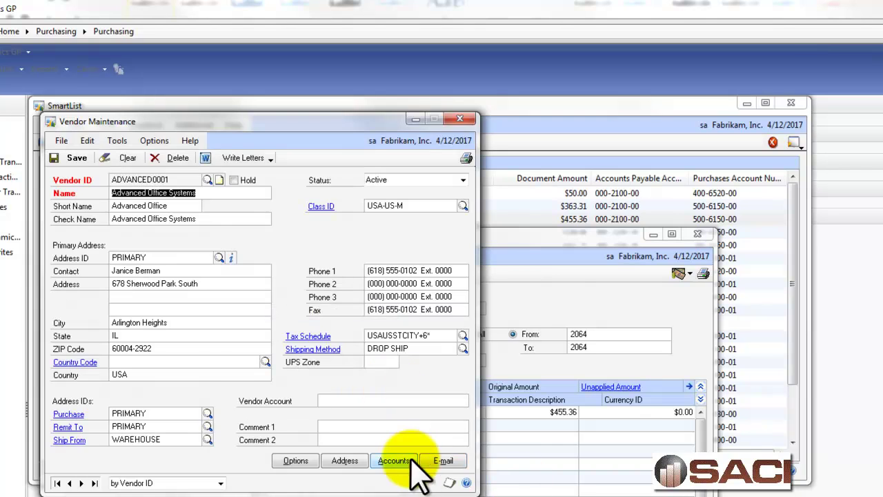
pyautogui.click(394, 455)
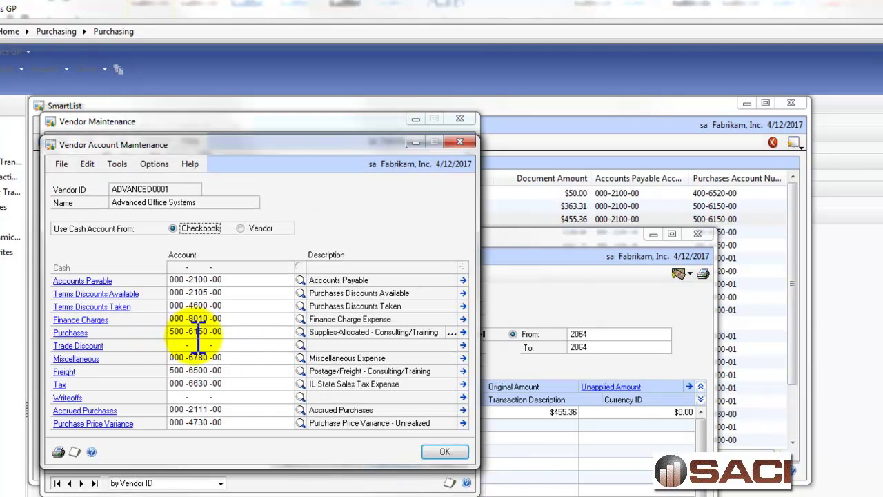
pyautogui.click(446, 452)
pyautogui.click(460, 120)
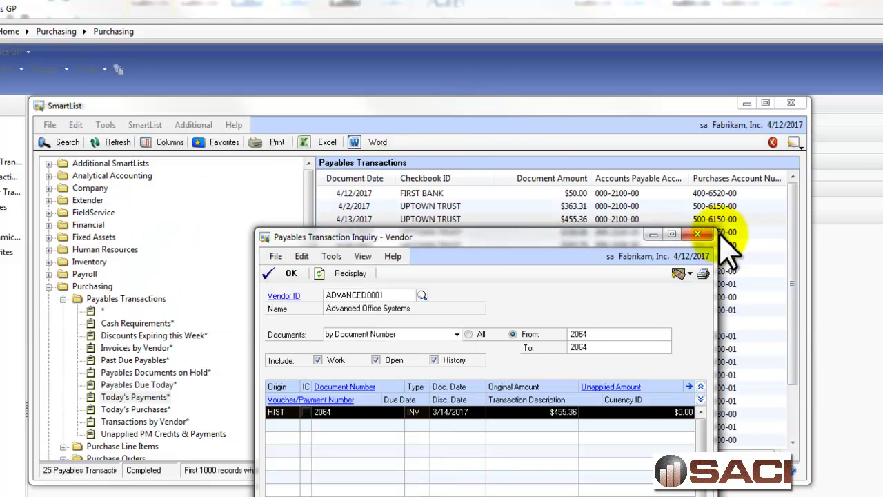
pyautogui.click(698, 236)
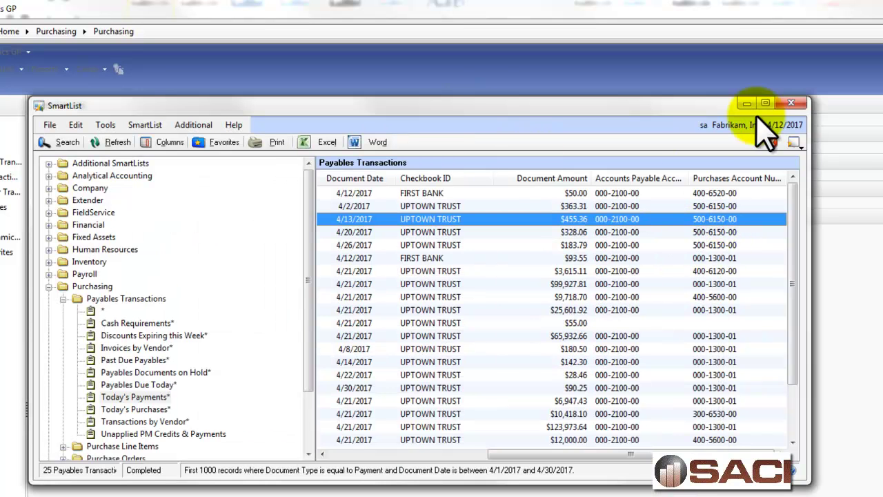
pyautogui.click(790, 104)
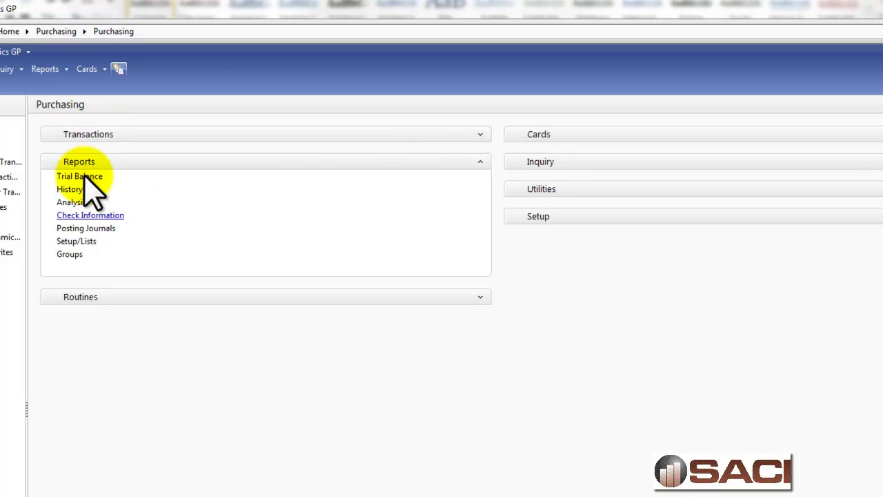
# Open the Check Information Reports for the Vendor Check Register and open its demo option for modification
pyautogui.click(91, 215)
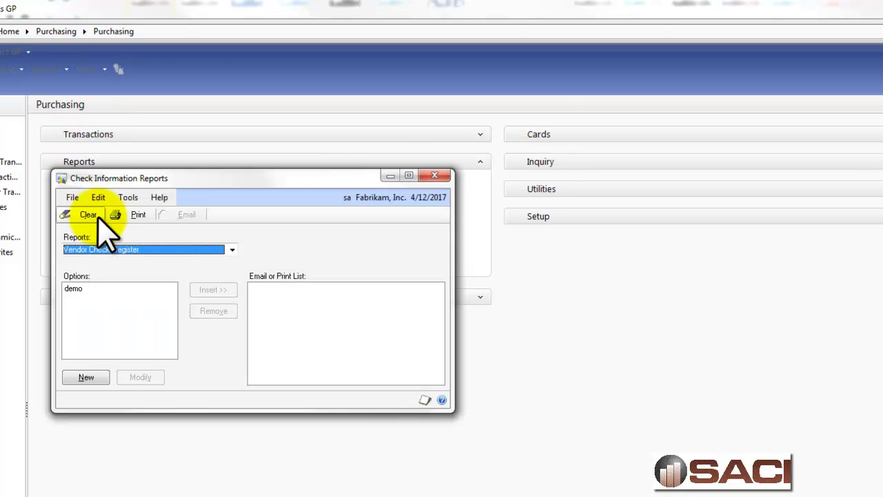
pyautogui.click(135, 251)
pyautogui.click(131, 261)
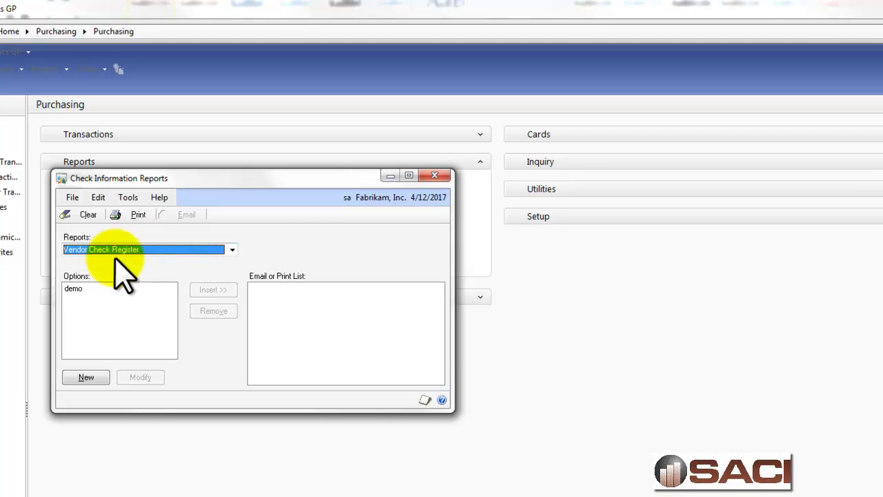
pyautogui.click(90, 290)
pyautogui.click(138, 376)
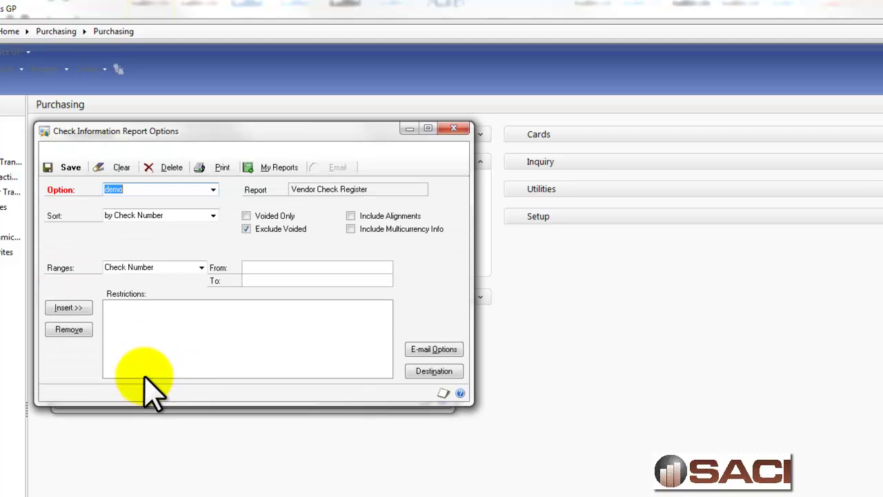
# Restrict the Vendor Check Register option to check dates from Beginning of Period to End of Period
pyautogui.click(200, 267)
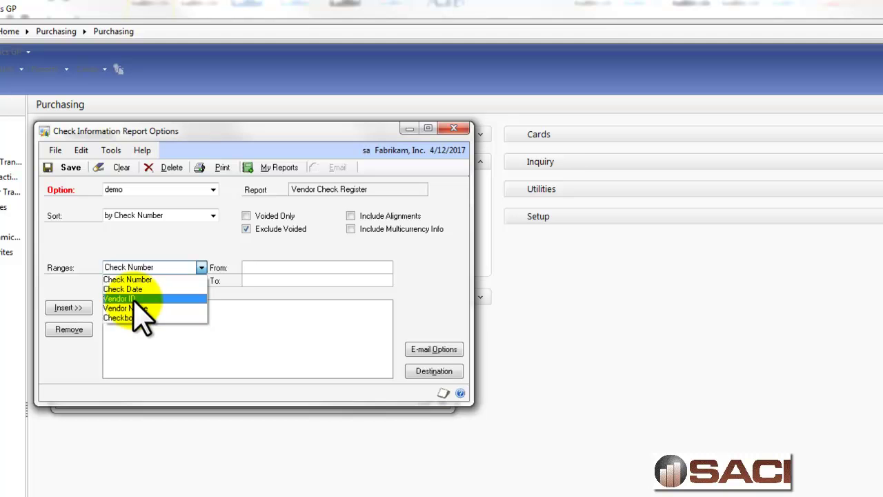
pyautogui.click(124, 289)
pyautogui.click(397, 267)
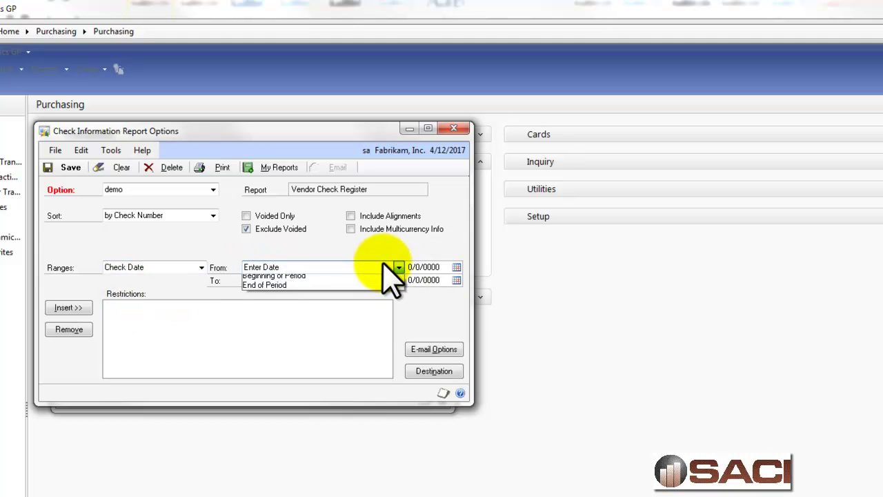
pyautogui.click(307, 318)
pyautogui.click(332, 280)
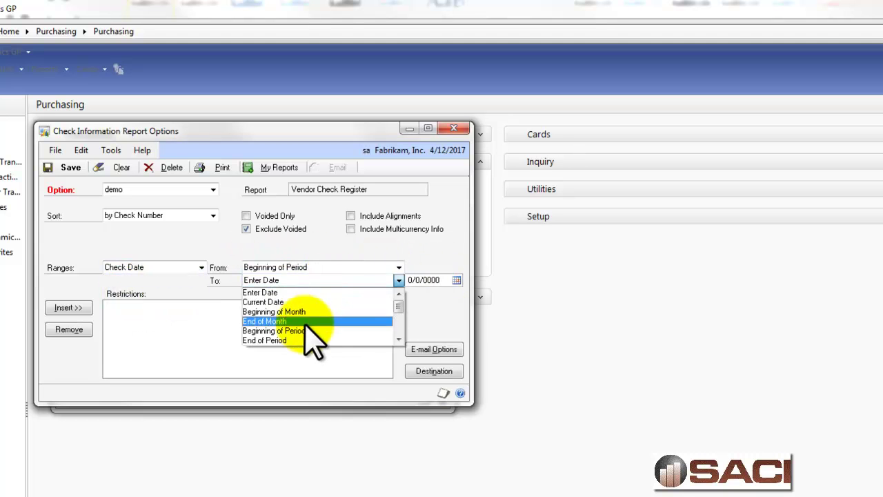
pyautogui.click(290, 339)
pyautogui.click(69, 307)
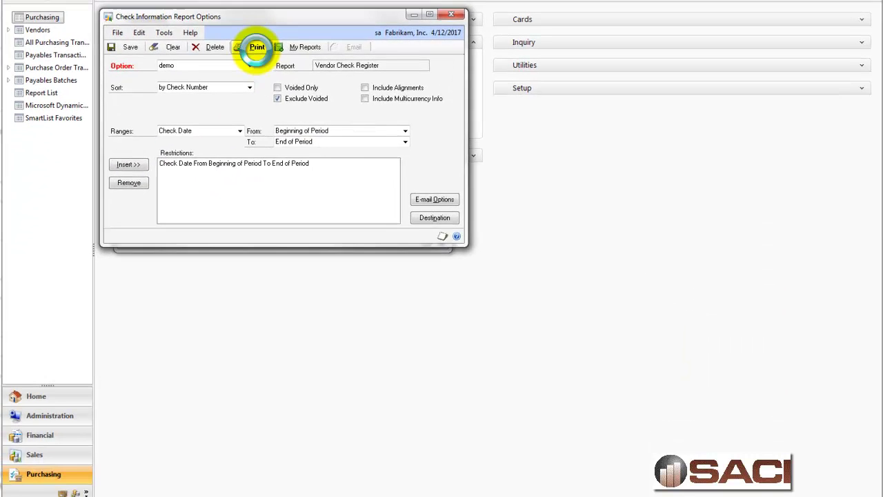
# Print the Vendor Check Register to the screen and widen the report window to review all its columns
pyautogui.click(222, 168)
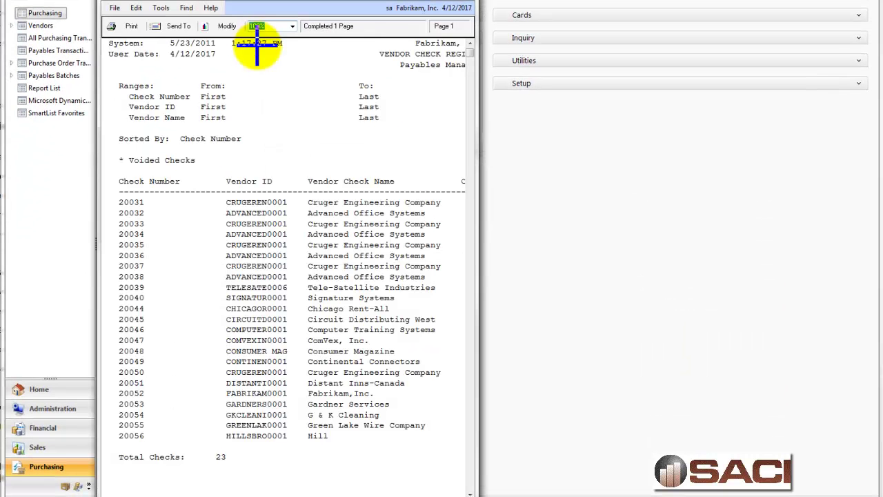
pyautogui.moveTo(478, 143); pyautogui.dragTo(836, 154)
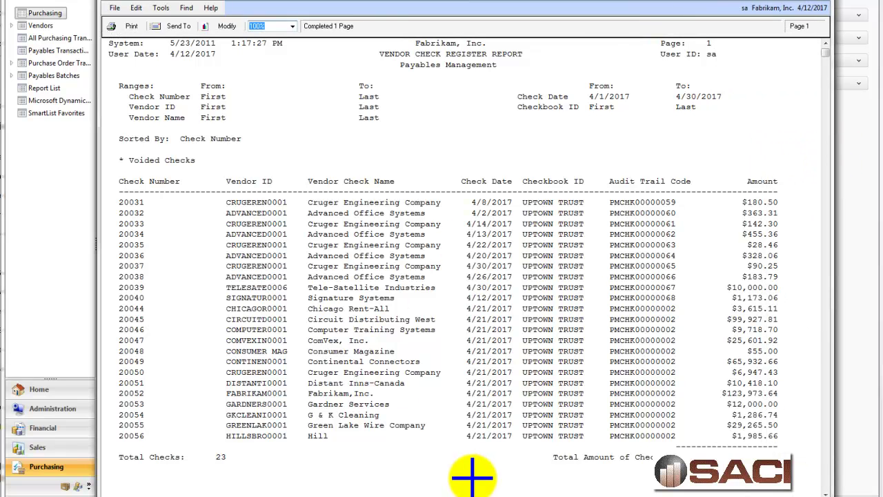
pyautogui.click(238, 234)
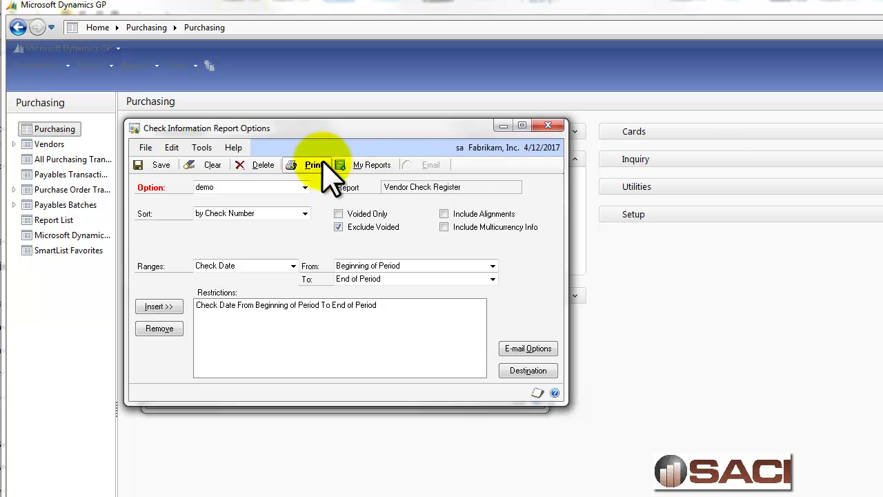
# Close the register's report options, switch to the Check Distribution report and open its demo option for modification
pyautogui.click(207, 164)
pyautogui.click(548, 126)
pyautogui.click(228, 248)
pyautogui.click(207, 269)
pyautogui.click(189, 287)
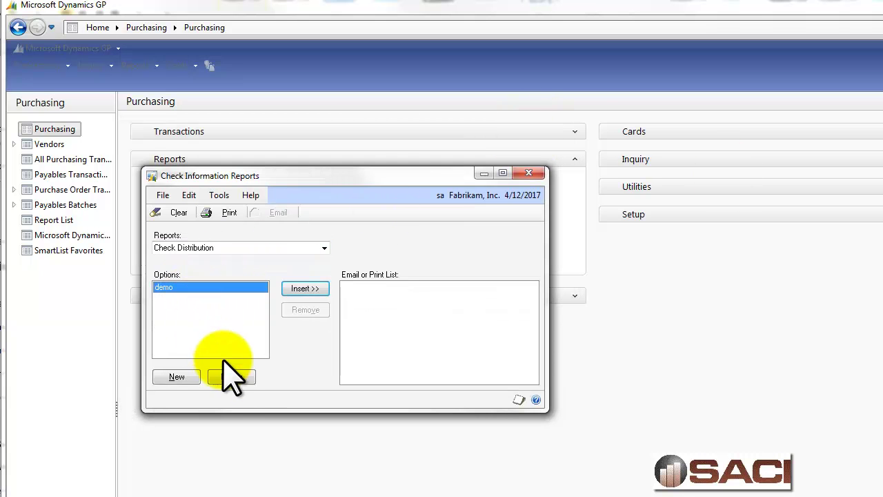
pyautogui.click(232, 376)
# Restrict the Check Distribution option to check dates from Beginning of Period to End of Period and print the report
pyautogui.click(293, 267)
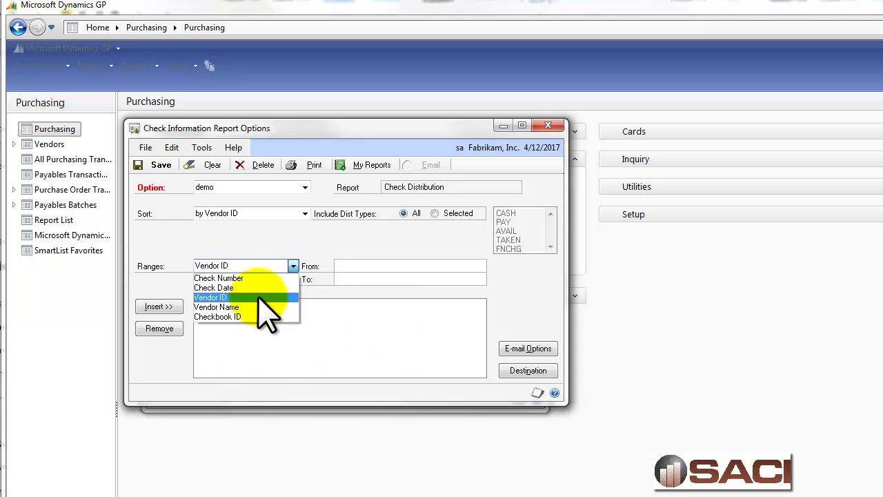
pyautogui.click(298, 284)
pyautogui.click(372, 266)
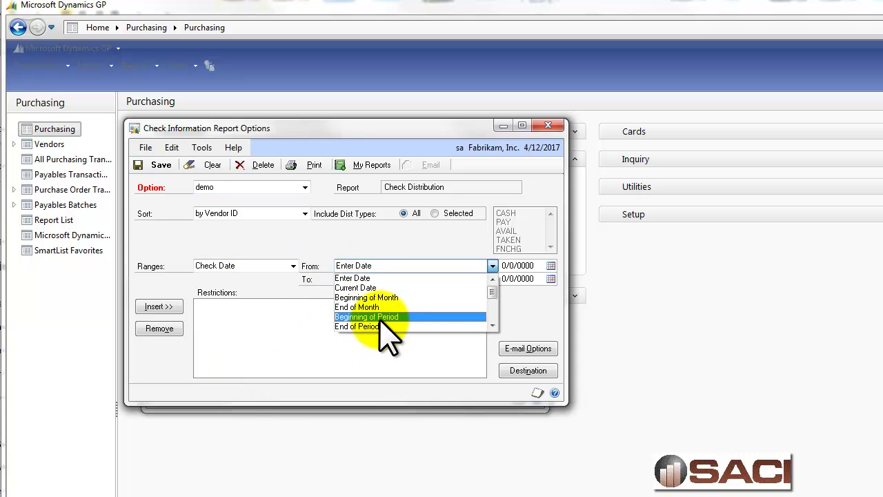
pyautogui.click(383, 317)
pyautogui.click(381, 279)
pyautogui.click(365, 339)
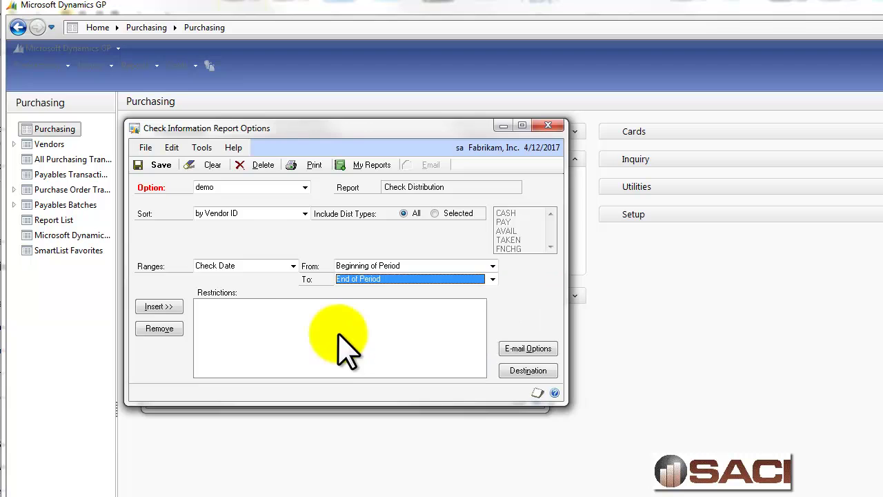
pyautogui.click(160, 307)
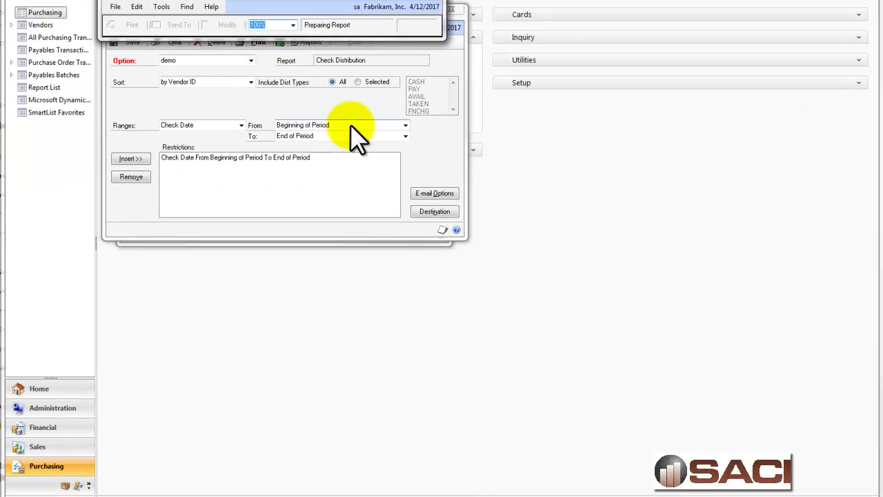
# Widen the Check Distribution report window and highlight the $455.36 check dated 4/13/2017 to examine its invoice distributions
pyautogui.moveTo(475, 185); pyautogui.dragTo(863, 187)
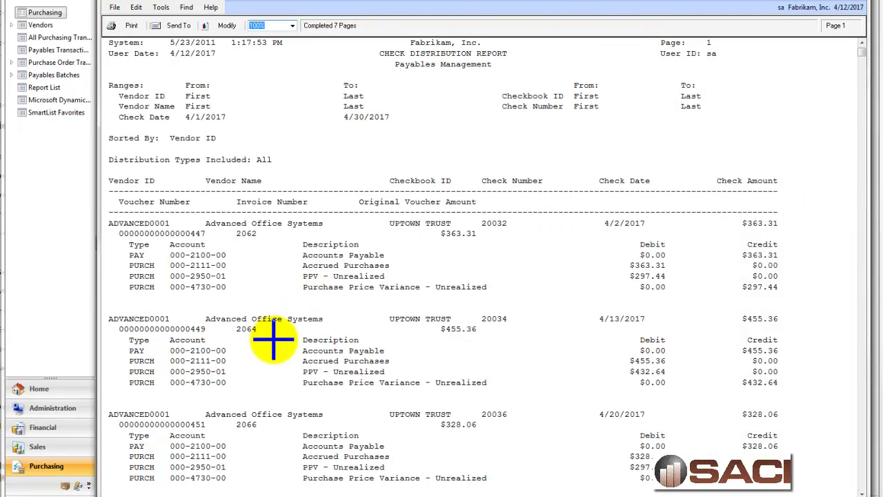
pyautogui.scroll(-2, 281, 366)
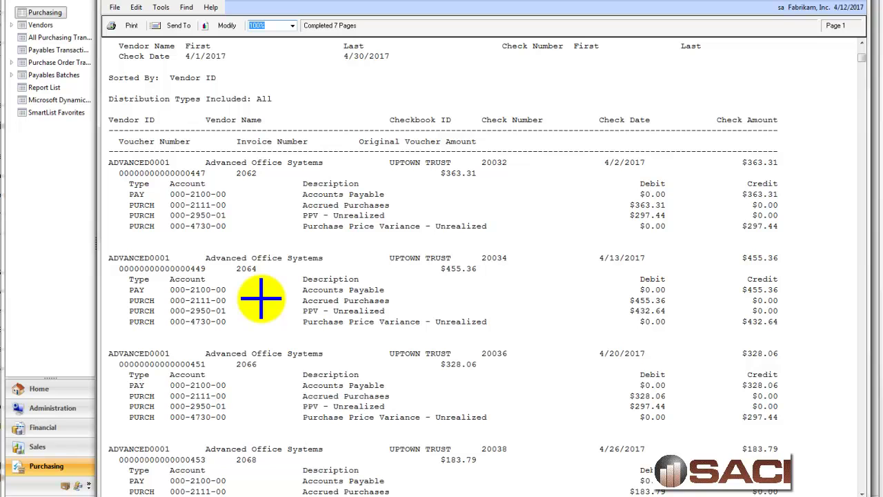
pyautogui.click(254, 260)
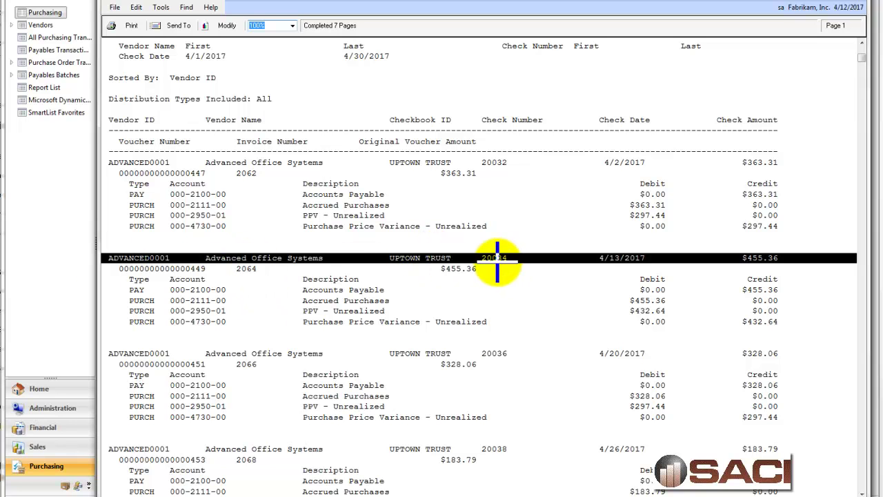